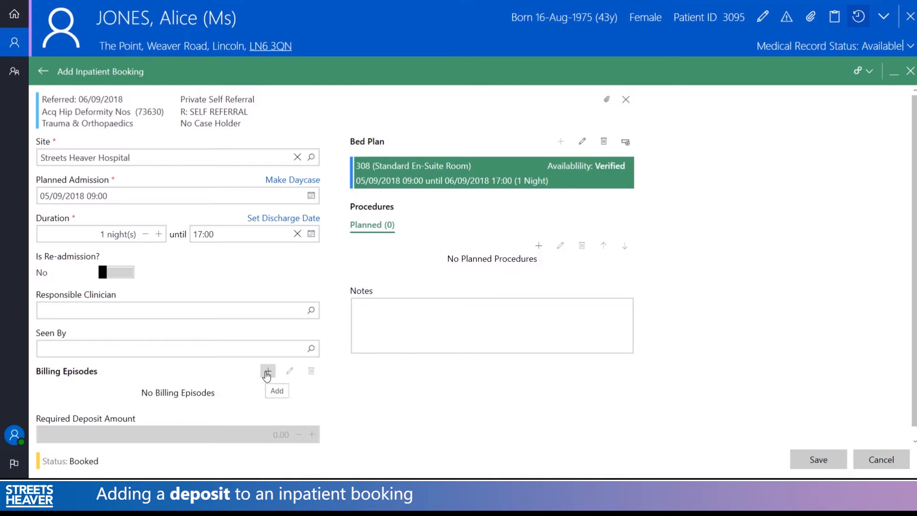
- Add a billing episode with purchaser Self Pay, contract Self Fixed Price Contract and package charge Total Hip Replacement - primary, and save it
click(267, 374)
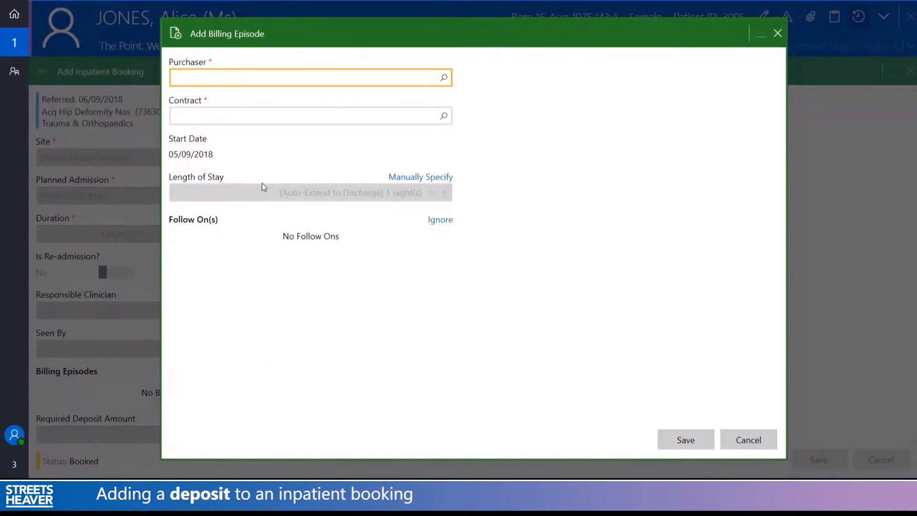
text(self)
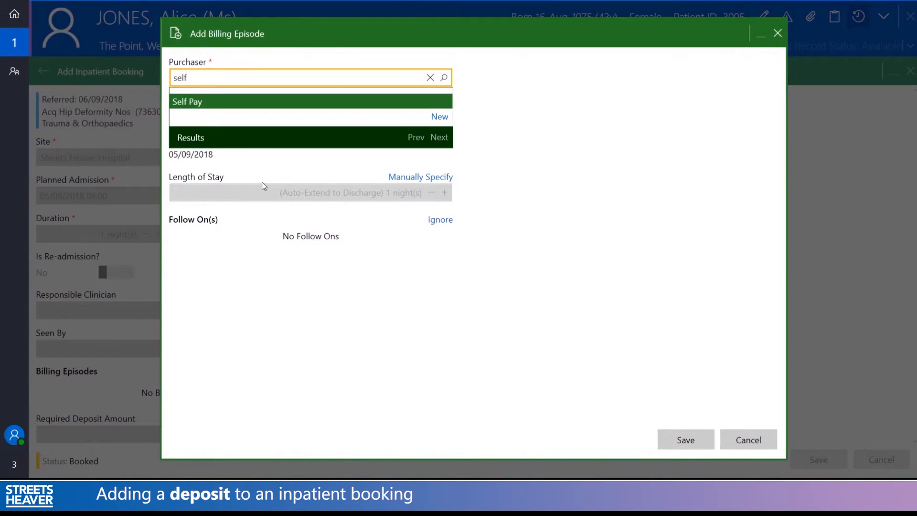
click(263, 102)
click(245, 113)
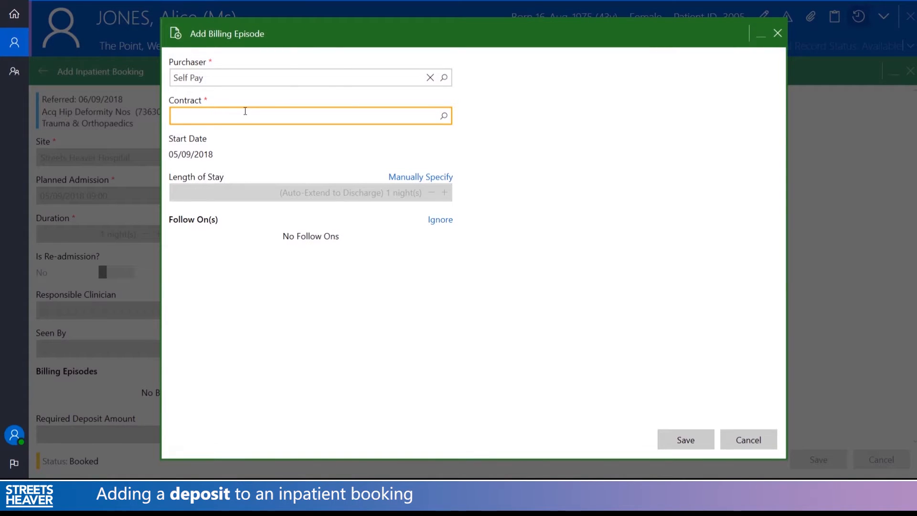
click(443, 116)
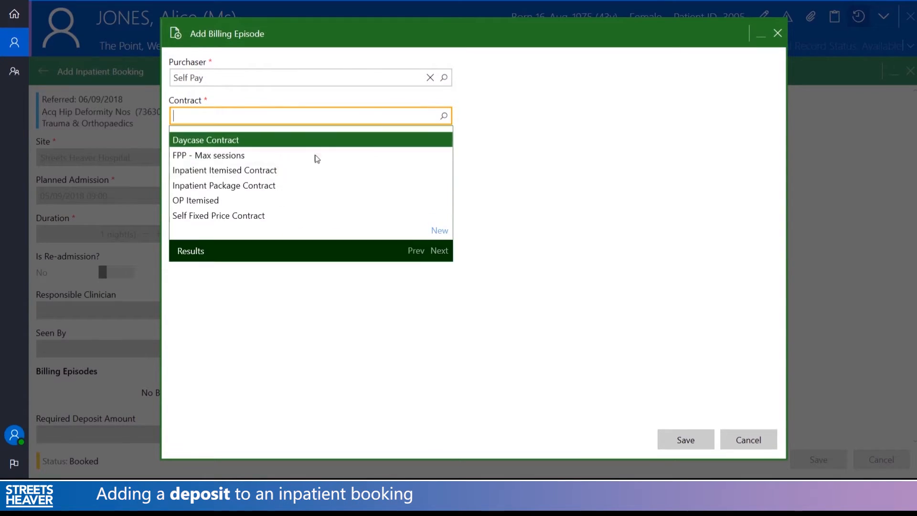
click(222, 217)
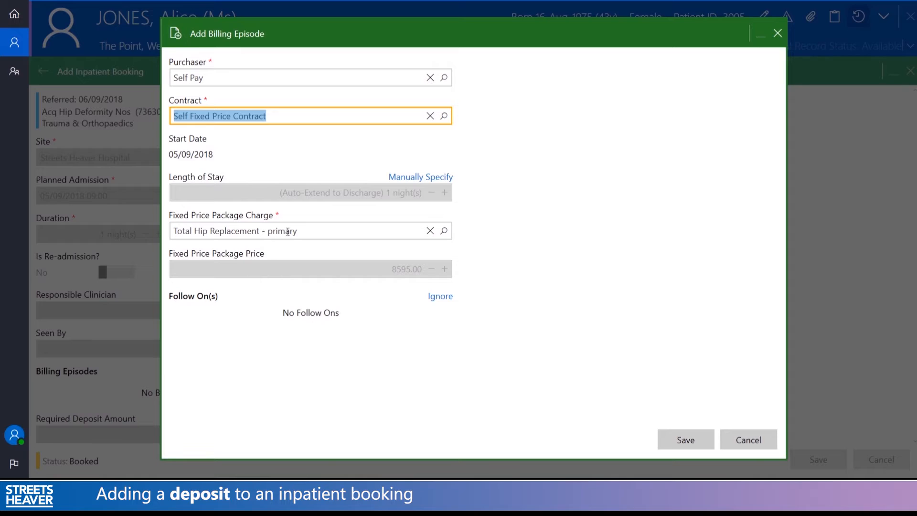
click(332, 234)
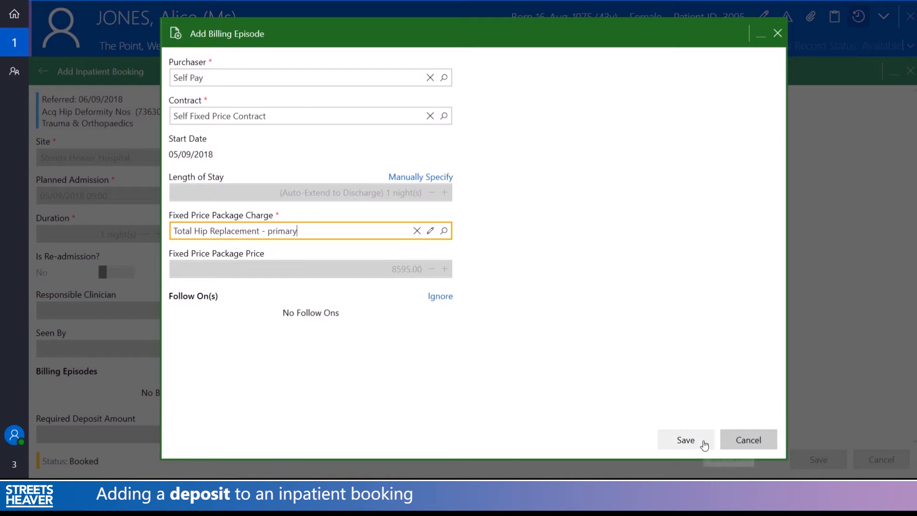
click(704, 445)
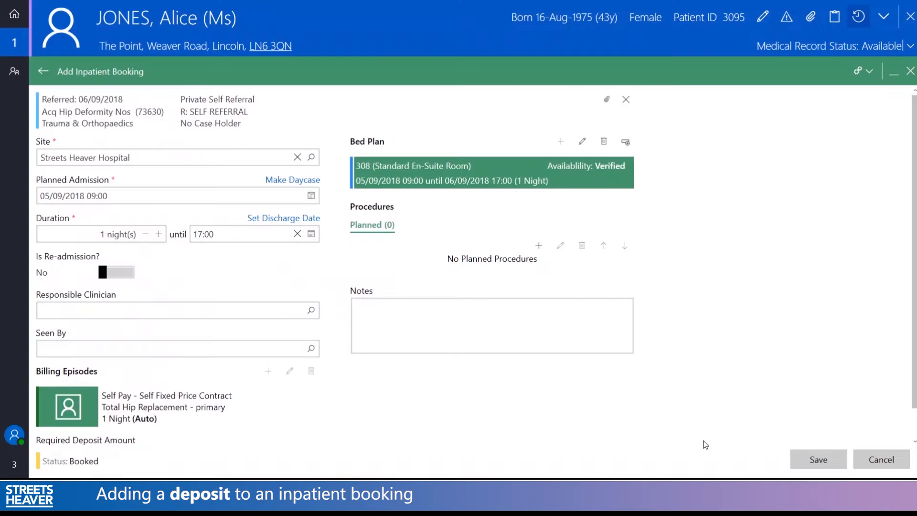
- Set the required deposit amount to 5000.00 and save the inpatient booking
scroll(410, 406, down, 1)
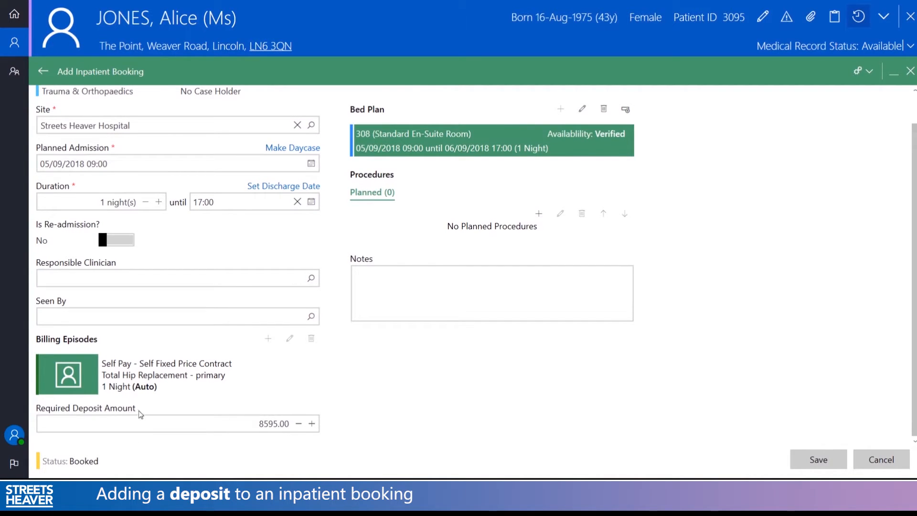
key(alt)
key(alt)
click(233, 426)
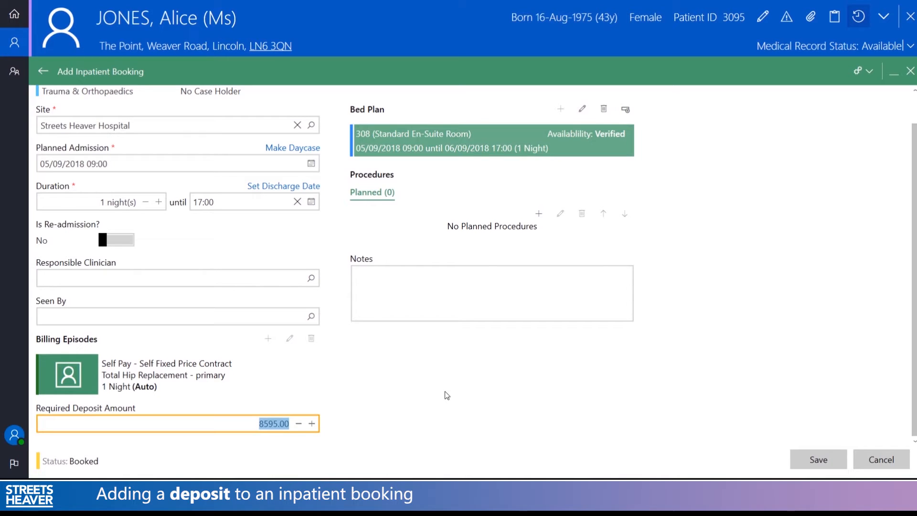
text(5000)
key(alt)
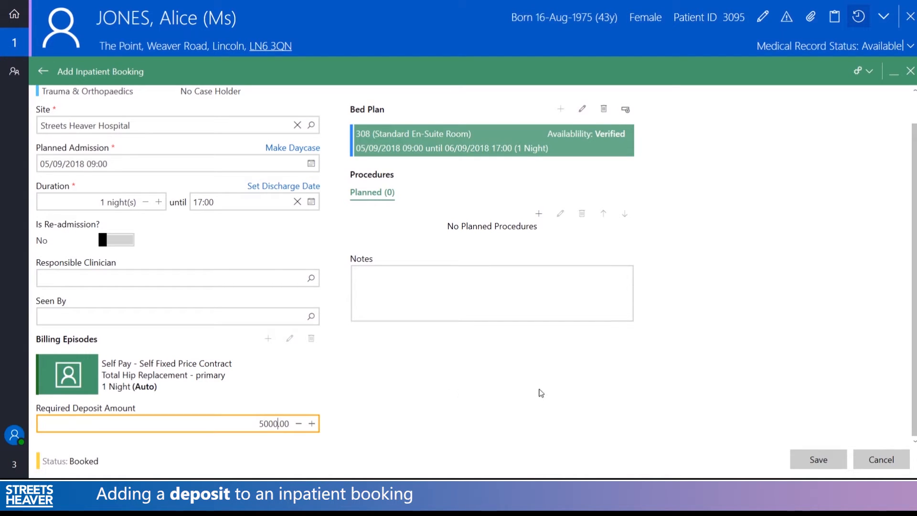
click(836, 469)
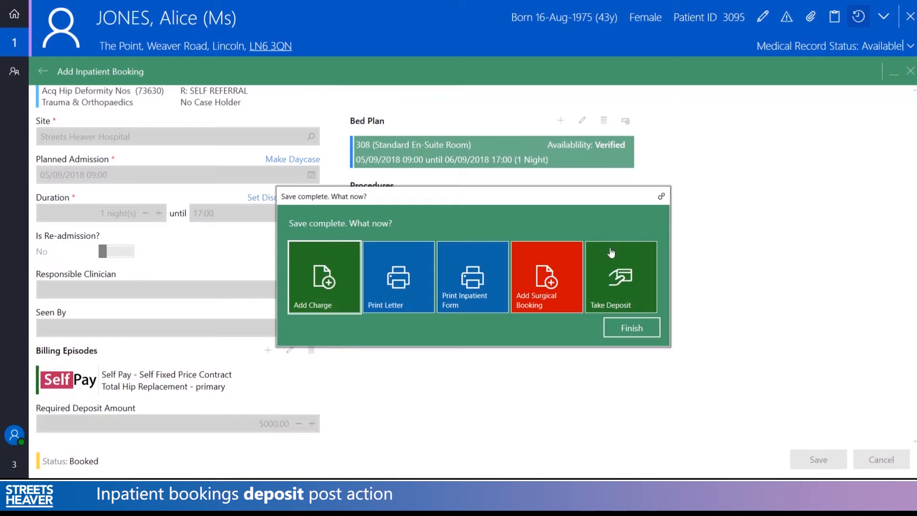
- Take a deposit for the saved booking with payment method Cash and an amount of 2500.00, and save it
click(638, 289)
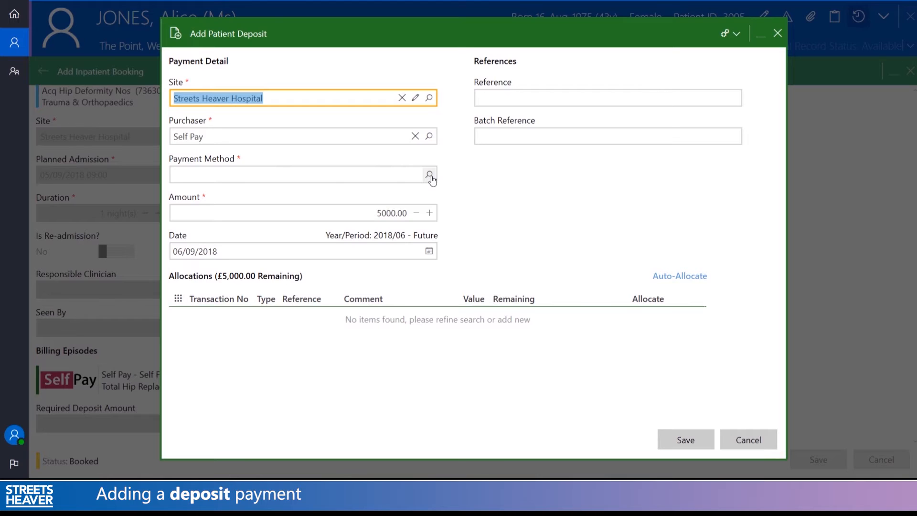
click(429, 174)
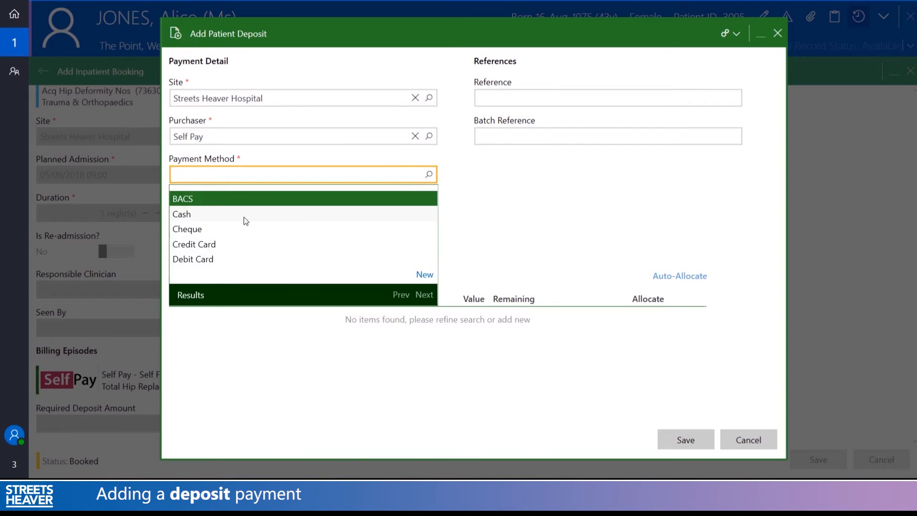
click(244, 216)
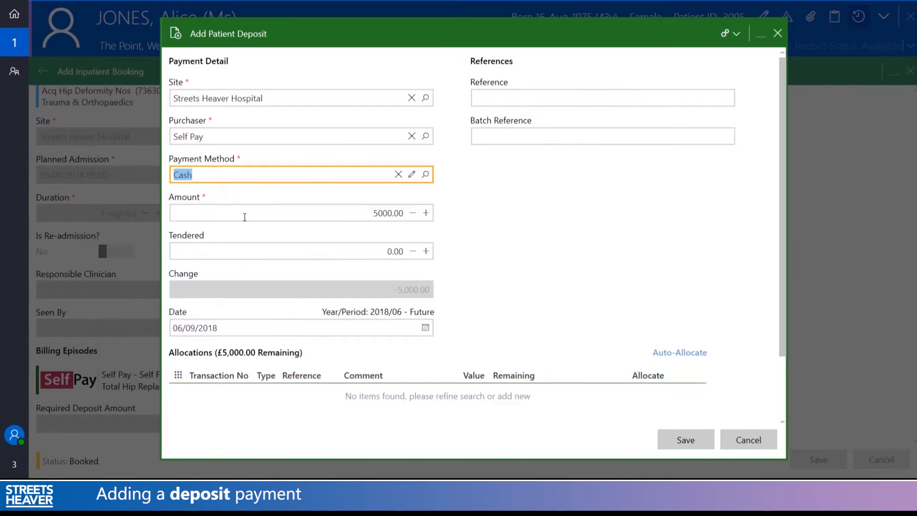
click(313, 216)
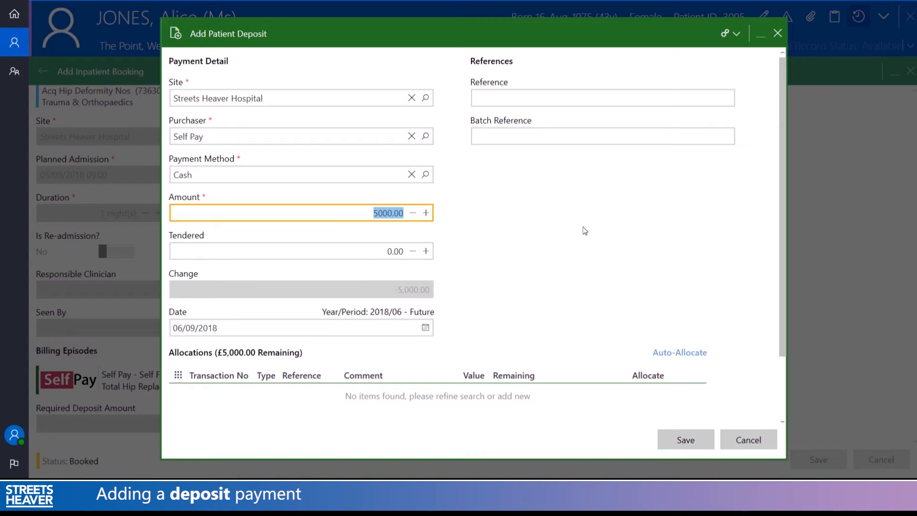
text(2500)
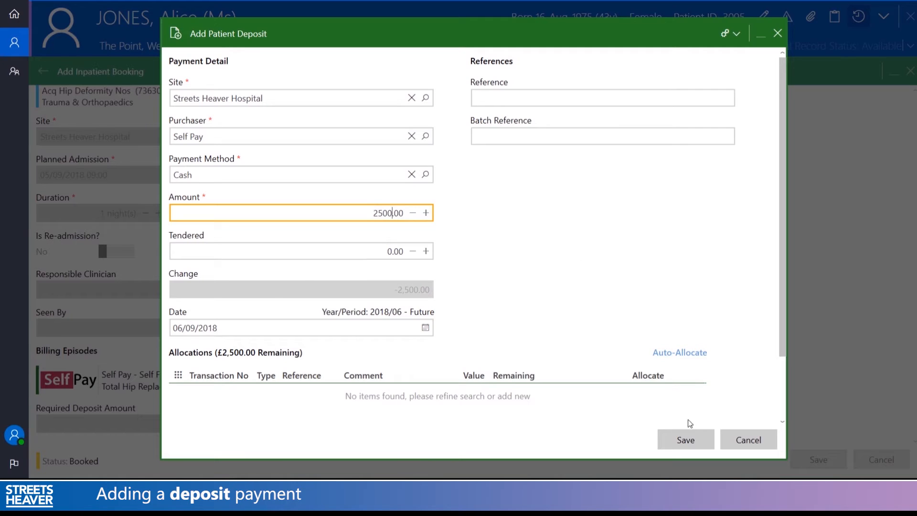
click(690, 437)
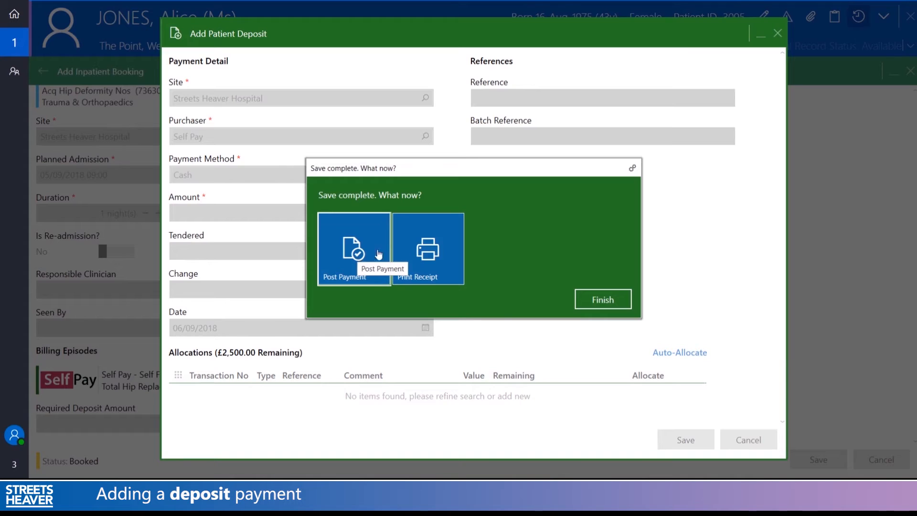
- Post the deposit payment and finish the post-save actions of both the deposit and the inpatient booking
click(369, 255)
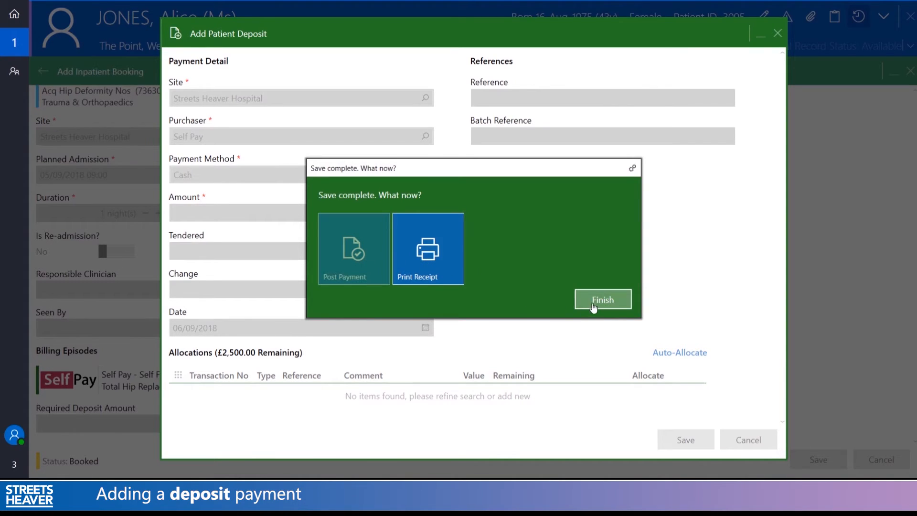
click(593, 303)
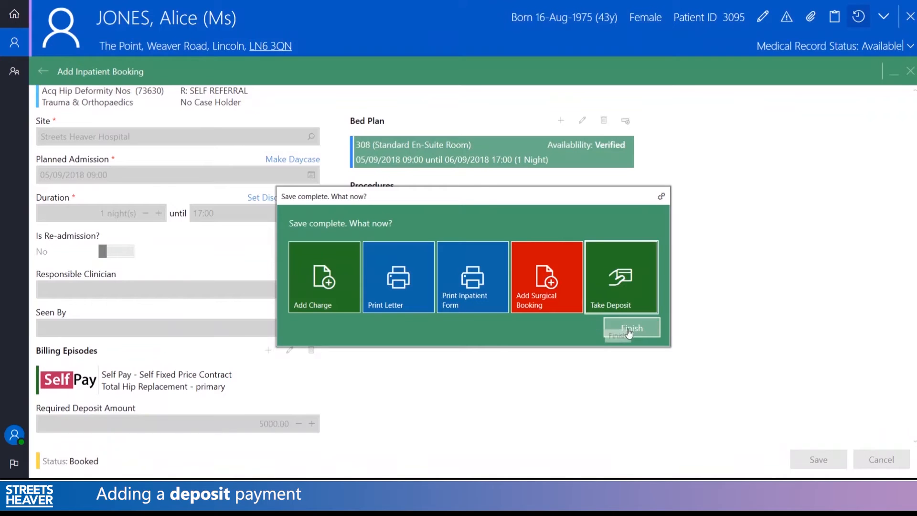
click(632, 328)
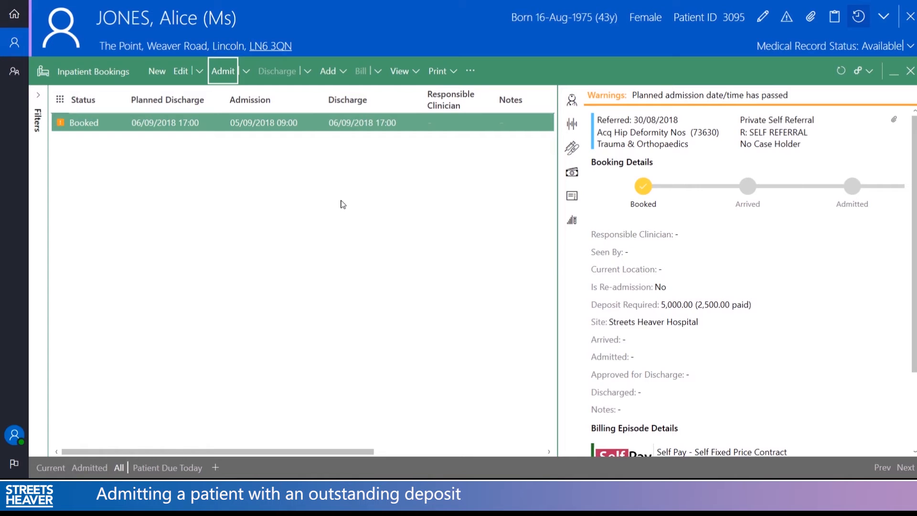
right_click(319, 130)
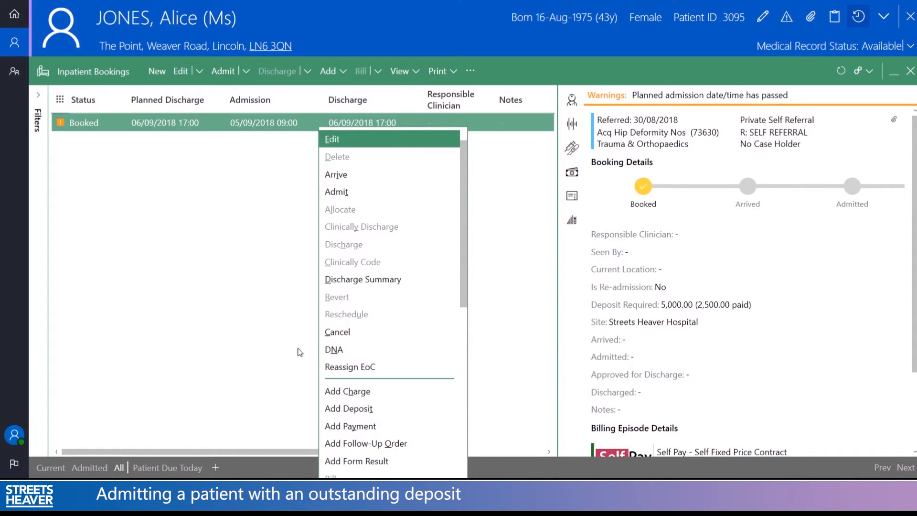
click(272, 240)
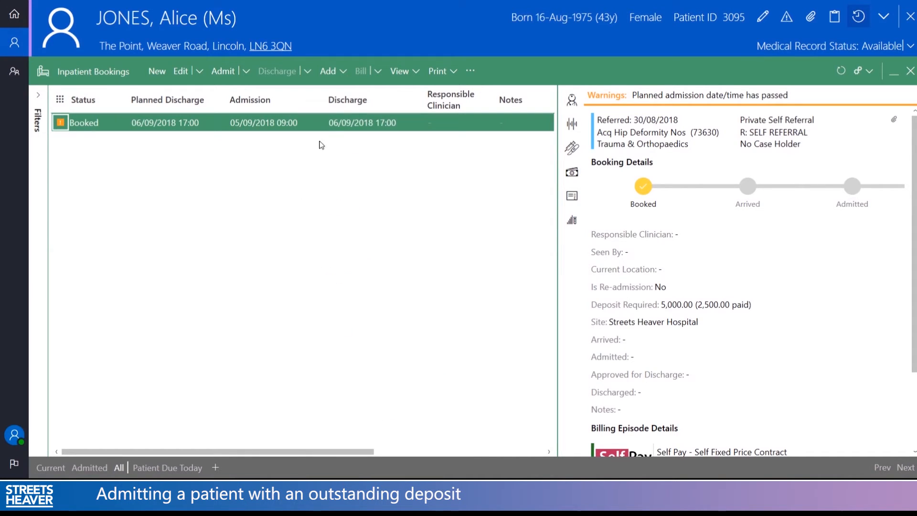
click(337, 72)
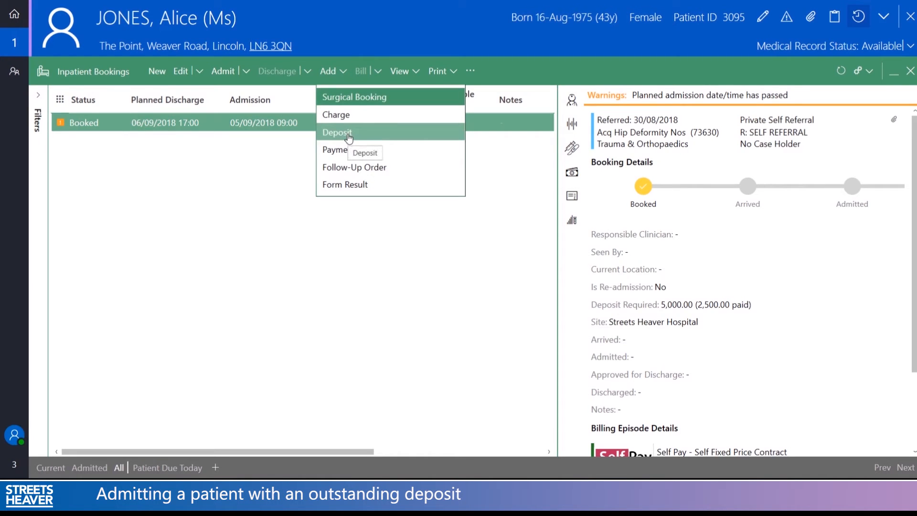
click(231, 156)
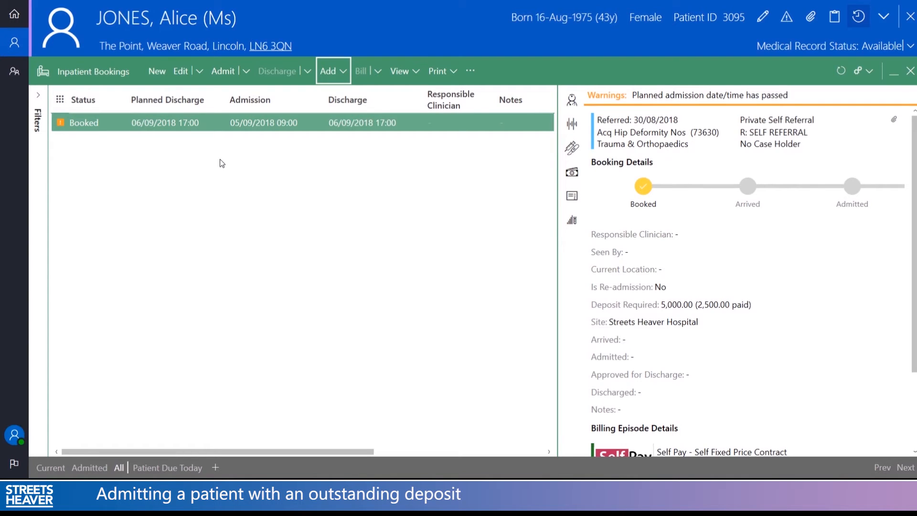
- Start admitting the patient from the booked stay and choose to take the remaining deposit from the admission form
key(alt)
click(220, 77)
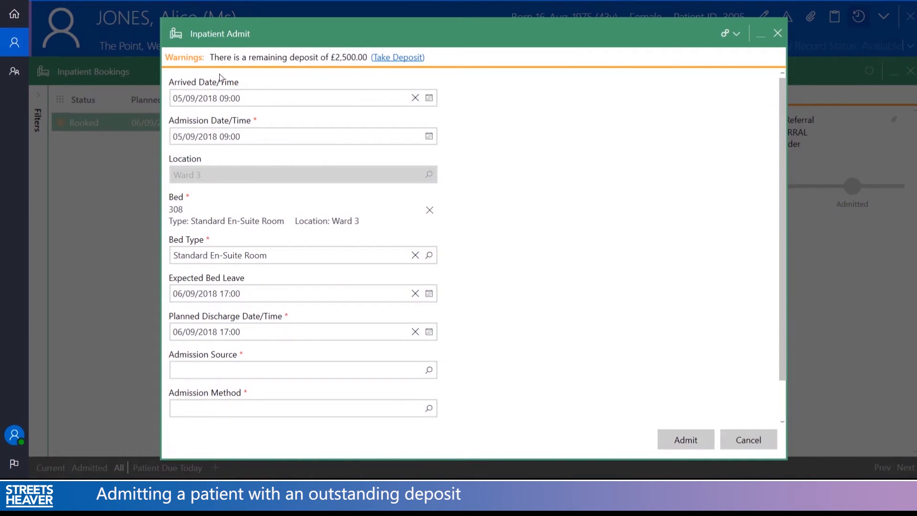
key(alt)
click(404, 57)
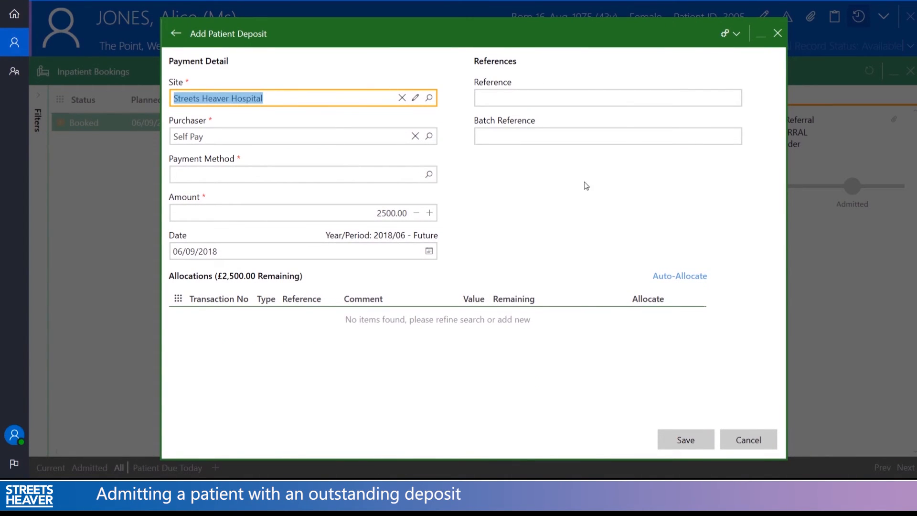
- Save the remaining deposit with payment method Cash, post the payment and return to the admission form
key(alt)
click(428, 174)
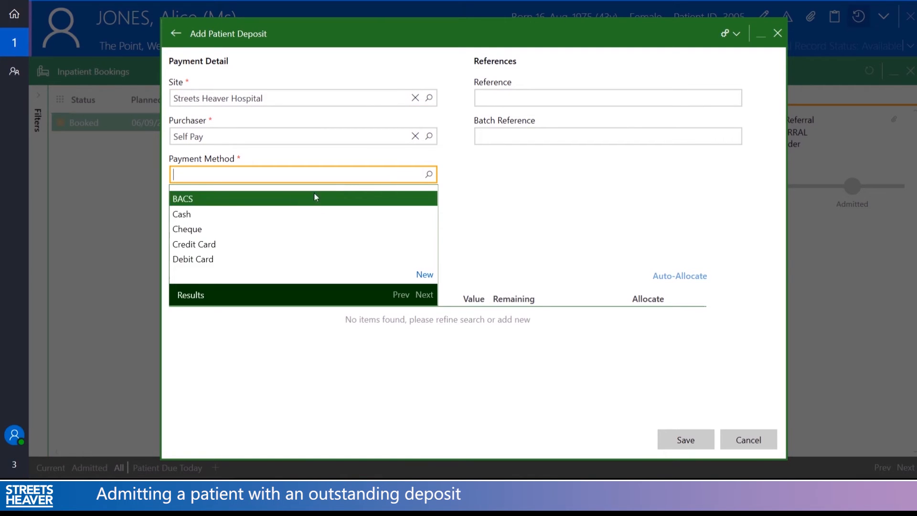
click(215, 219)
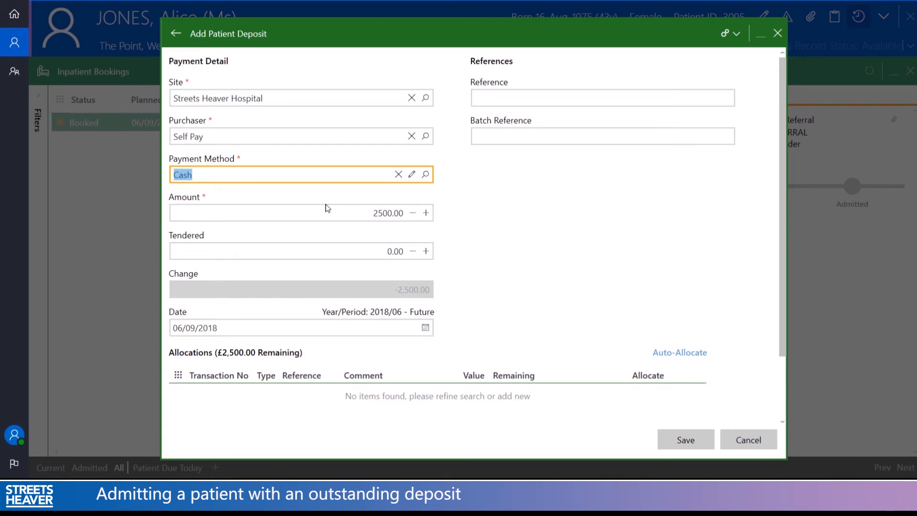
click(699, 440)
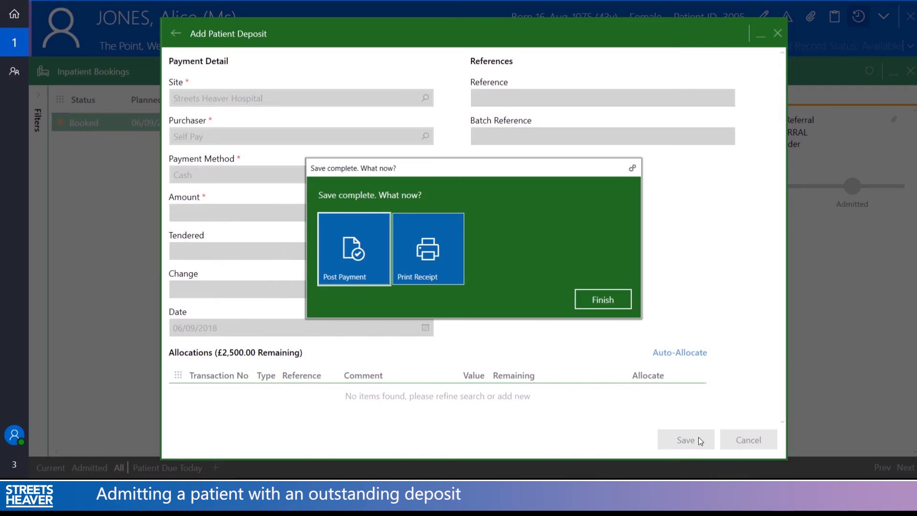
click(356, 241)
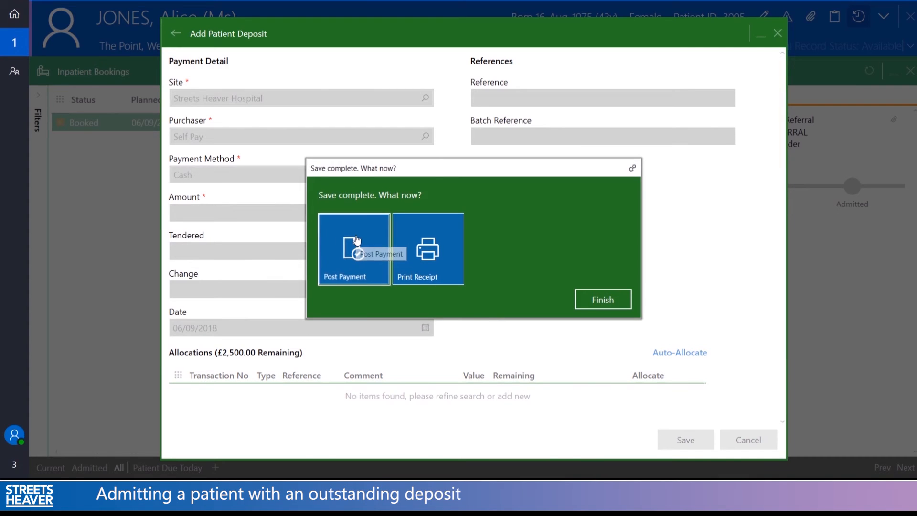
click(603, 302)
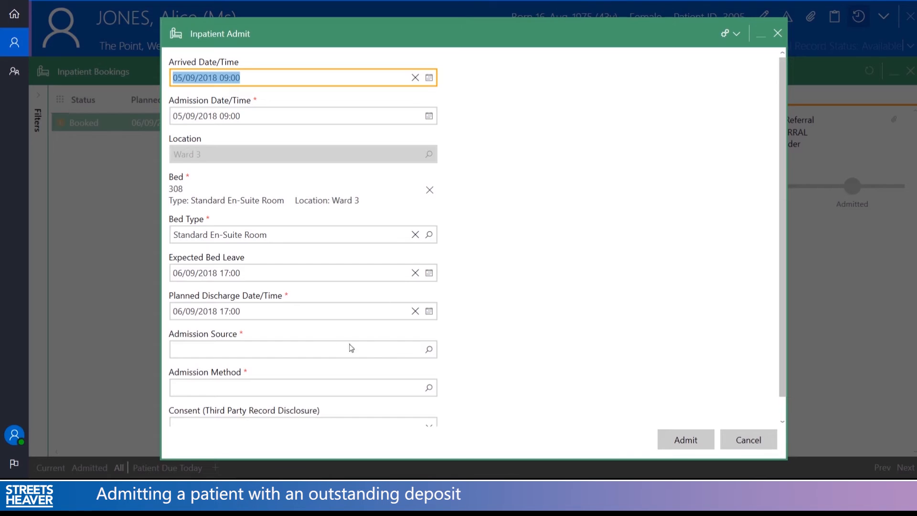
- Open the choices for the admission source in the admission form
click(429, 349)
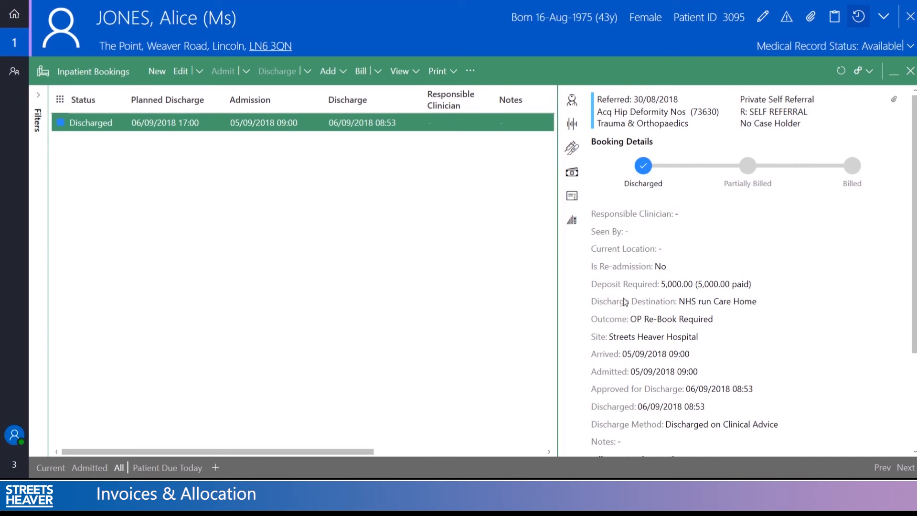
- Bill the discharged inpatient booking and show an enlarged print preview of the patient invoice
click(360, 77)
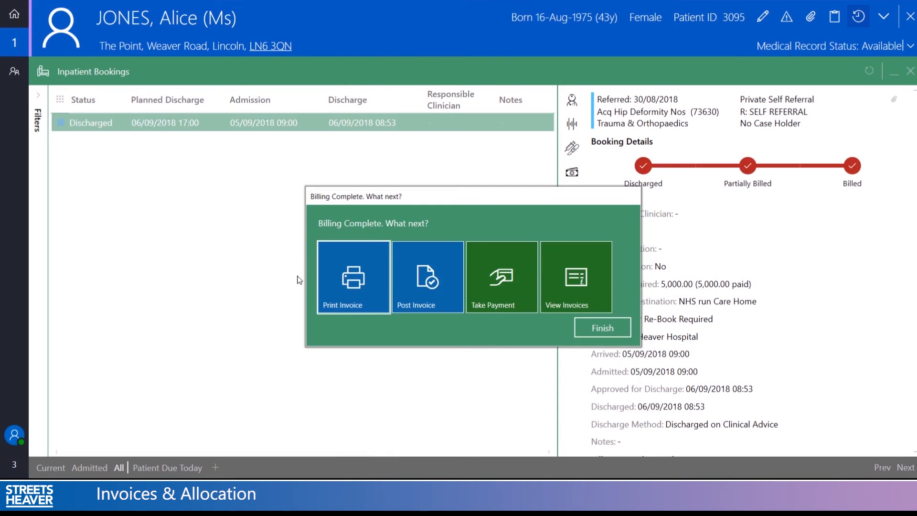
click(339, 291)
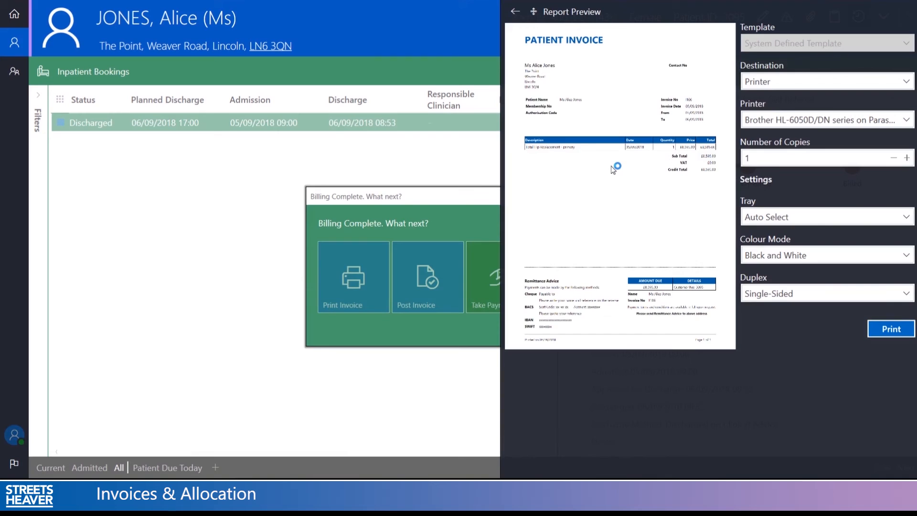
click(534, 14)
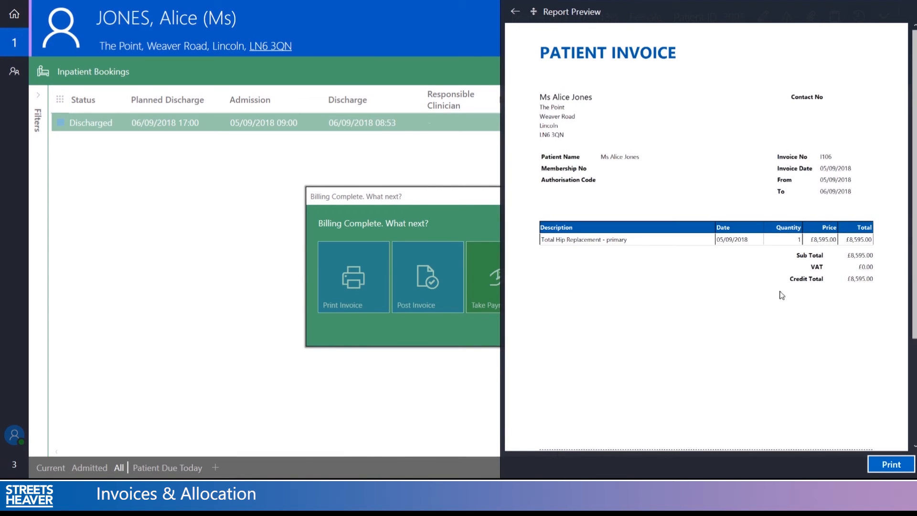
- Close the invoice preview, post the patient invoice and finish the billing
click(391, 220)
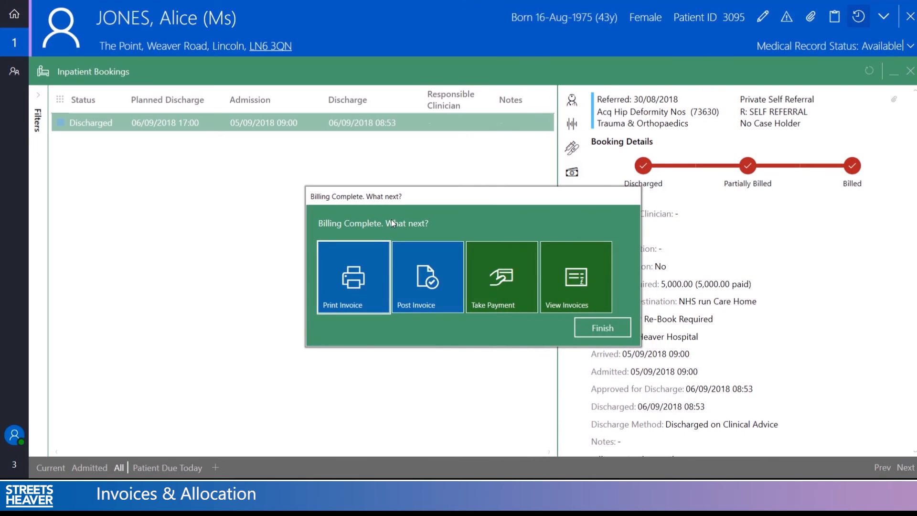
click(438, 292)
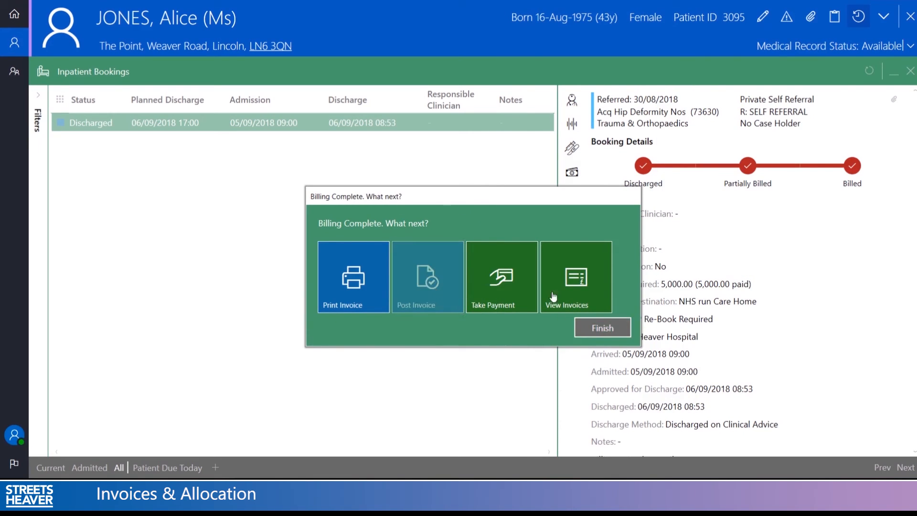
click(609, 327)
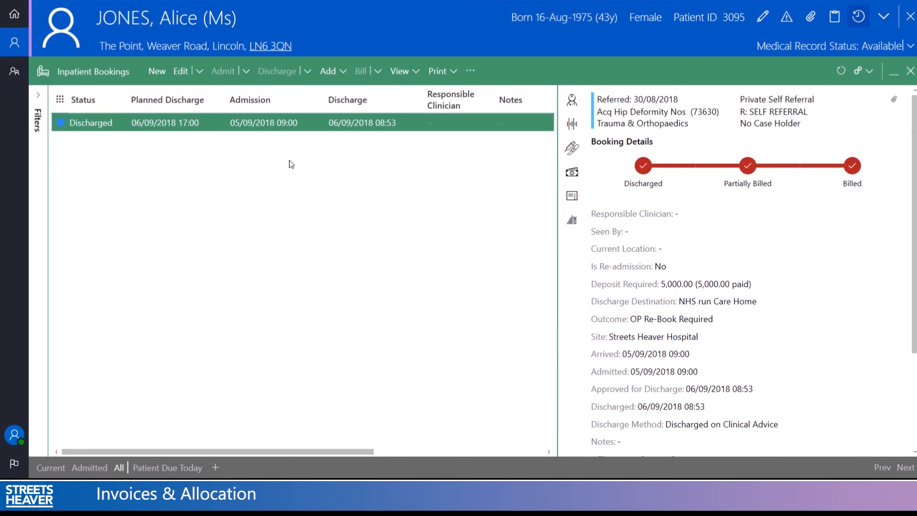
- Open the patient's transactions and widen the transaction list until the Balance column is fully visible
key(alt)
click(10, 43)
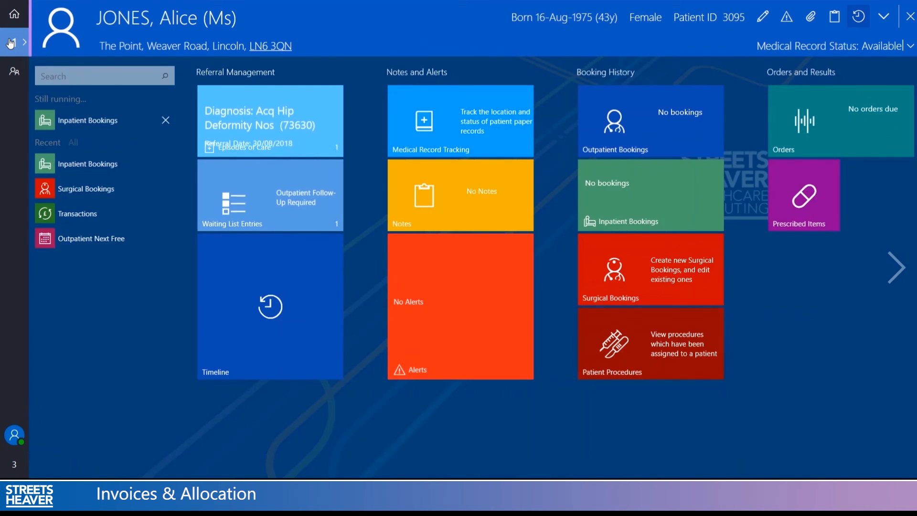
click(74, 215)
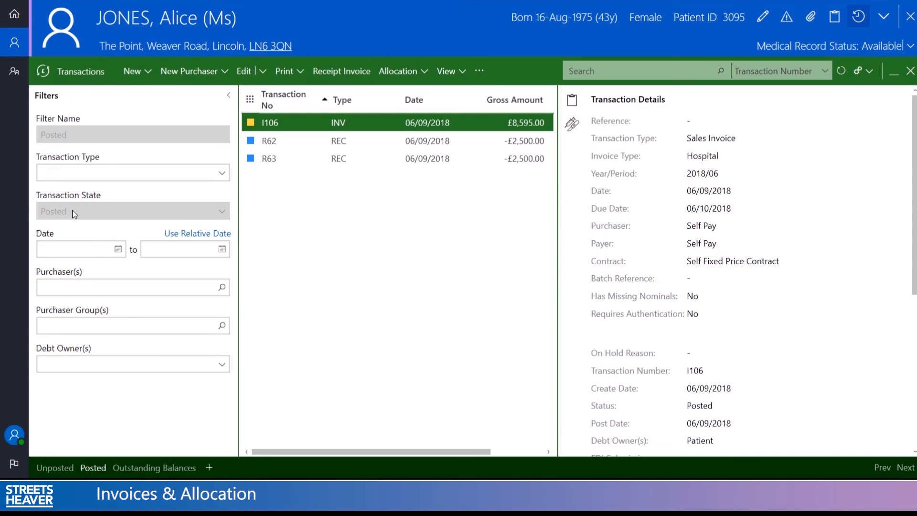
drag(558, 219, 612, 213)
click(535, 145)
click(520, 160)
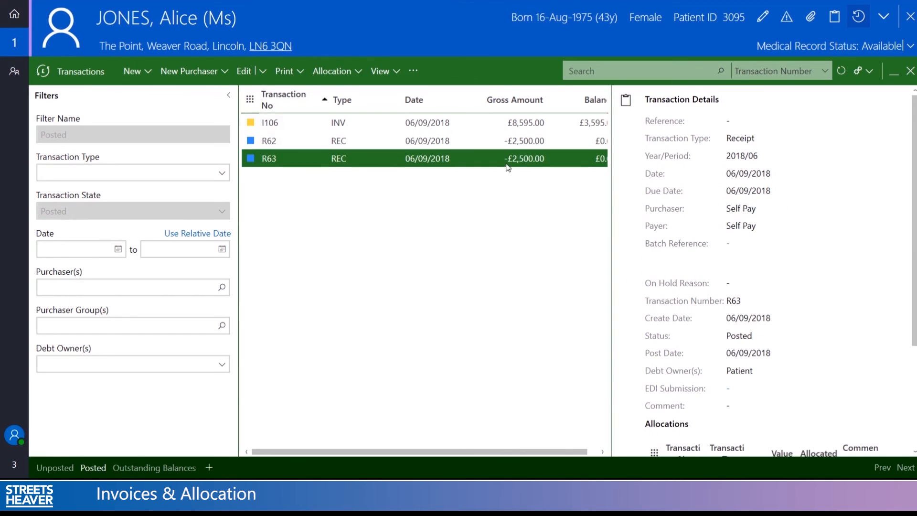
drag(610, 207, 643, 202)
- Examine the two deposit receipts and the hospital invoice, comparing their gross amounts and balances
click(516, 143)
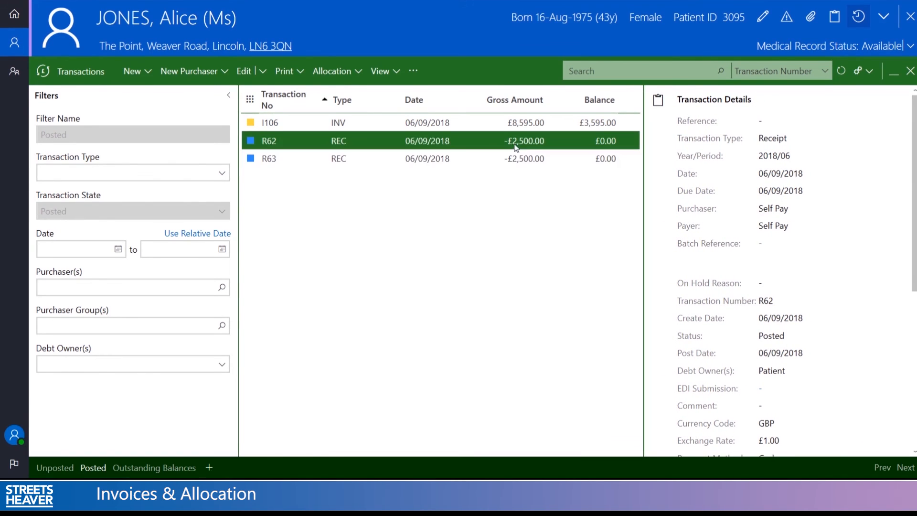
click(514, 158)
click(528, 124)
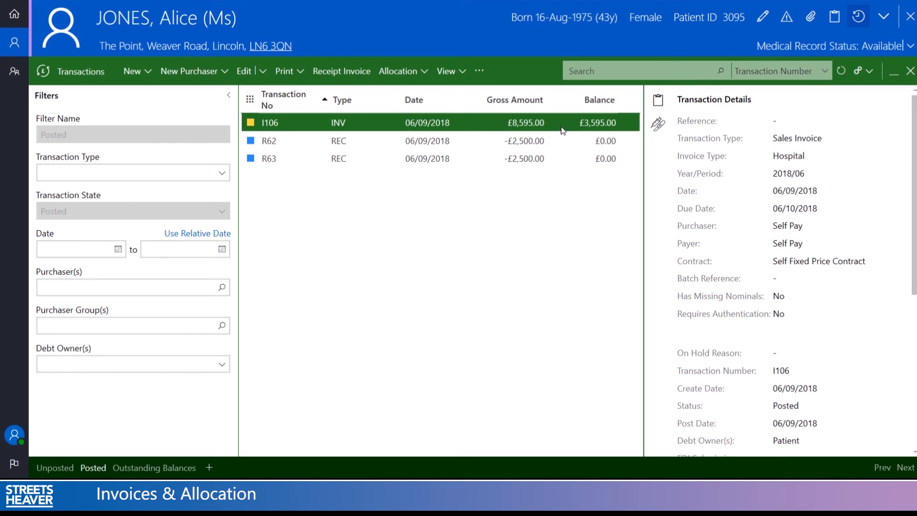
click(523, 163)
click(538, 140)
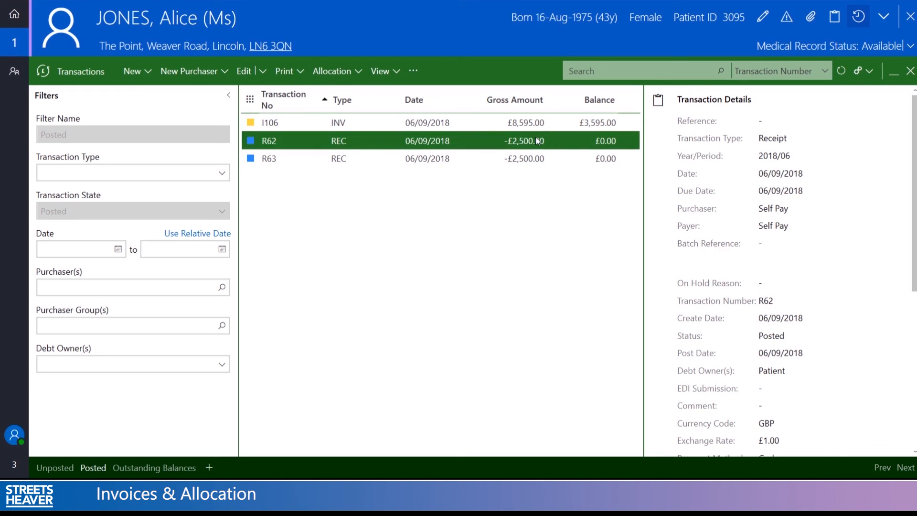
click(585, 125)
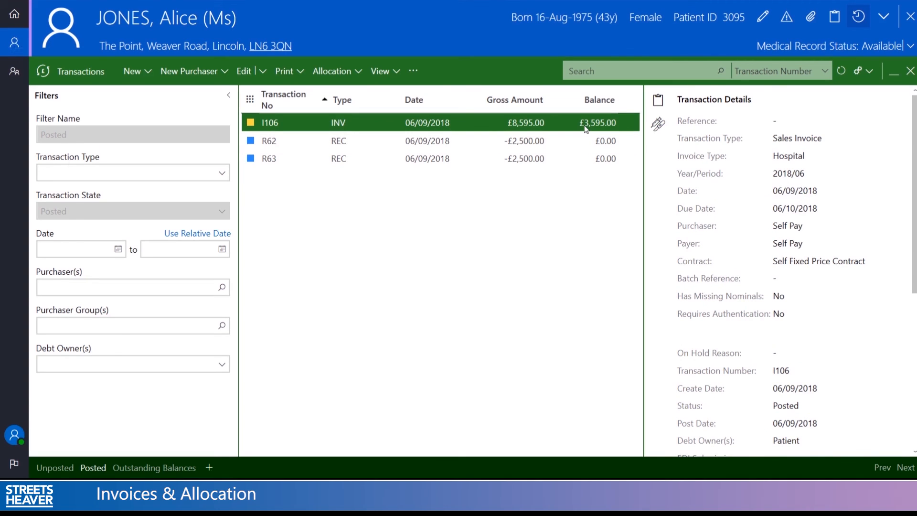